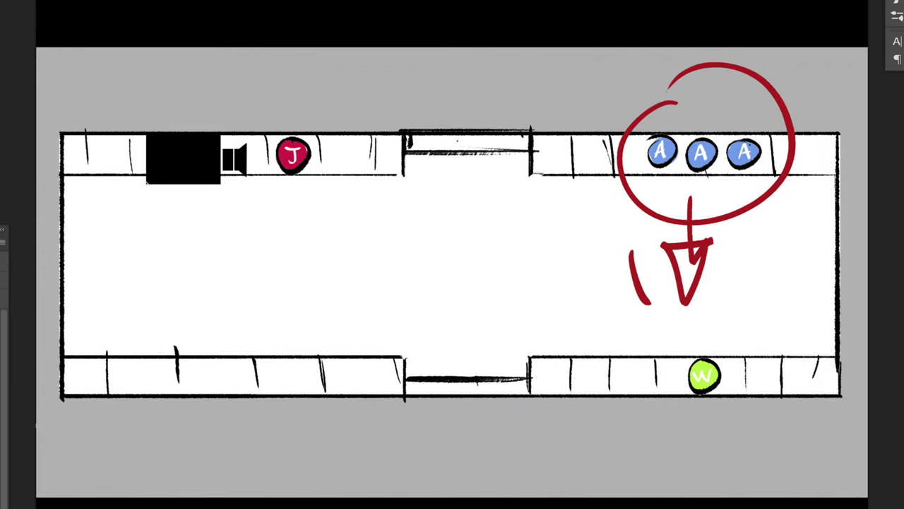
Step: Move the camera to the upper doorway facing right and lay a blue view cone from its lens over the three A markers
mouse_move(203, 291)
mouse_down()
mouse_move(435, 339)
mouse_move(496, 305)
mouse_move(469, 296)
mouse_move(473, 287)
mouse_move(260, 312)
mouse_move(207, 299)
mouse_move(414, 303)
mouse_move(478, 287)
mouse_move(474, 272)
mouse_up()
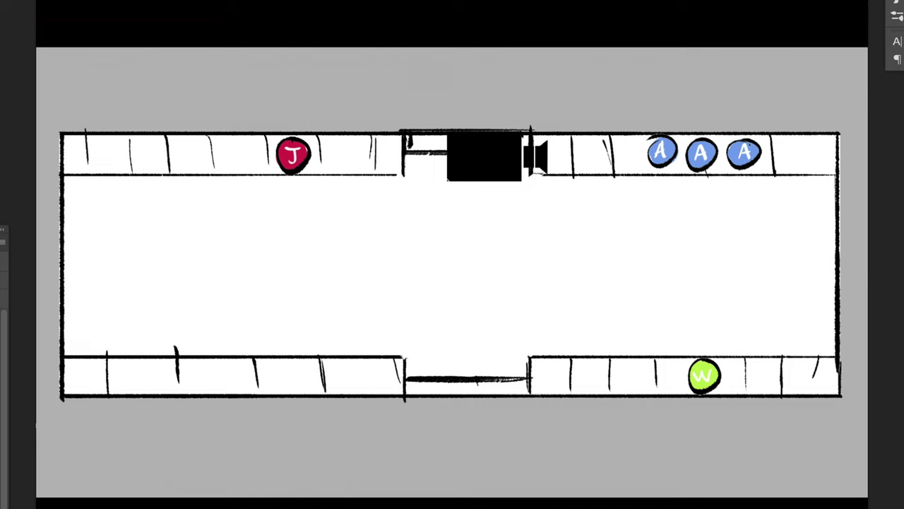
key(ctrl+v)
drag(423, 330, 721, 289)
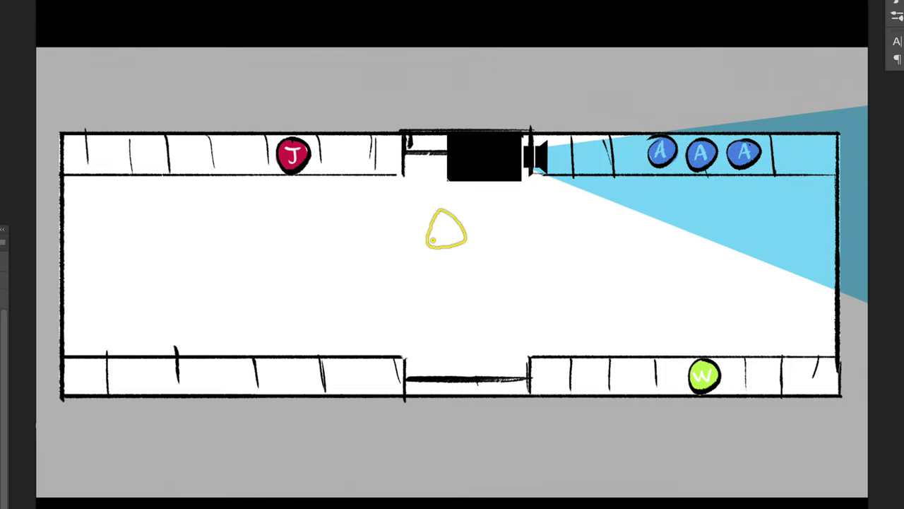
Step: Remove the view cone, then flip the camera to face left and place it just right of the upper doorway
key(Delete)
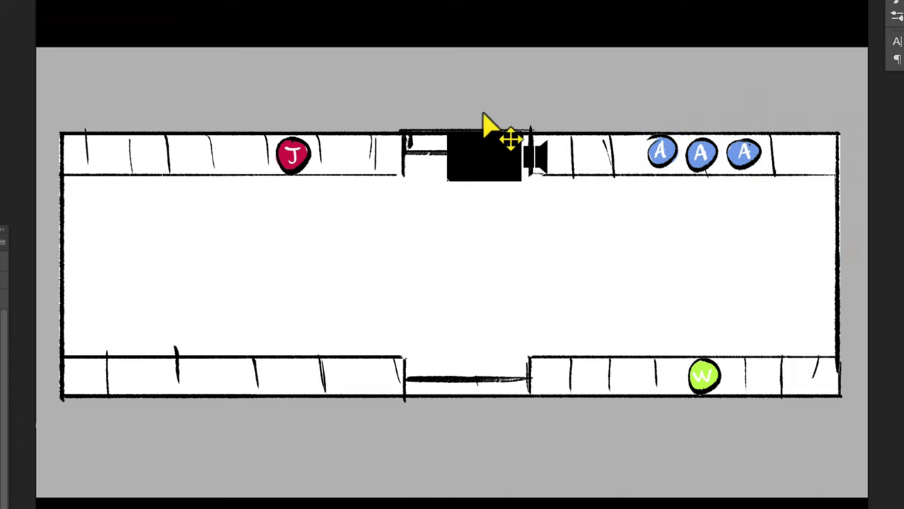
click(466, 159)
drag(393, 158, 644, 167)
key(Return)
drag(460, 267, 521, 284)
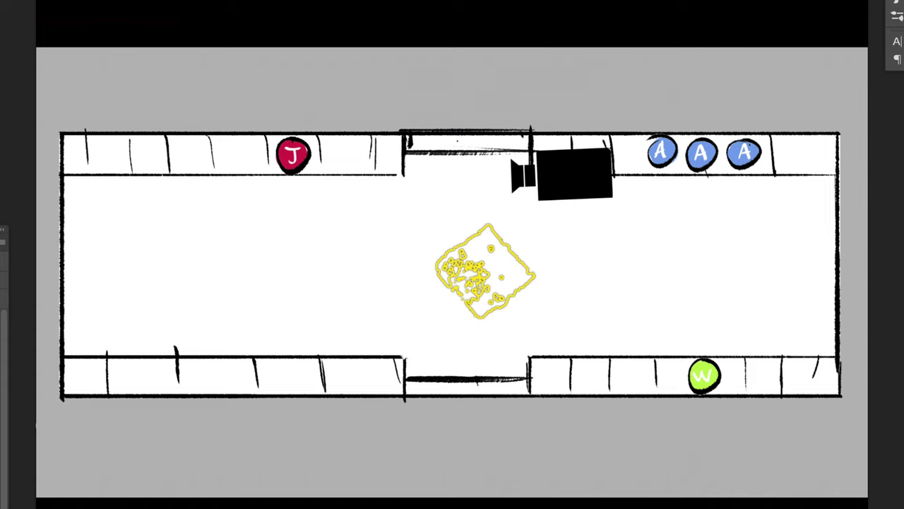
Step: Bring in the blue view cone facing left and align its tip with the camera lens so it covers the J marker
click(3, 329)
key(ctrl+t)
drag(400, 190, 387, 281)
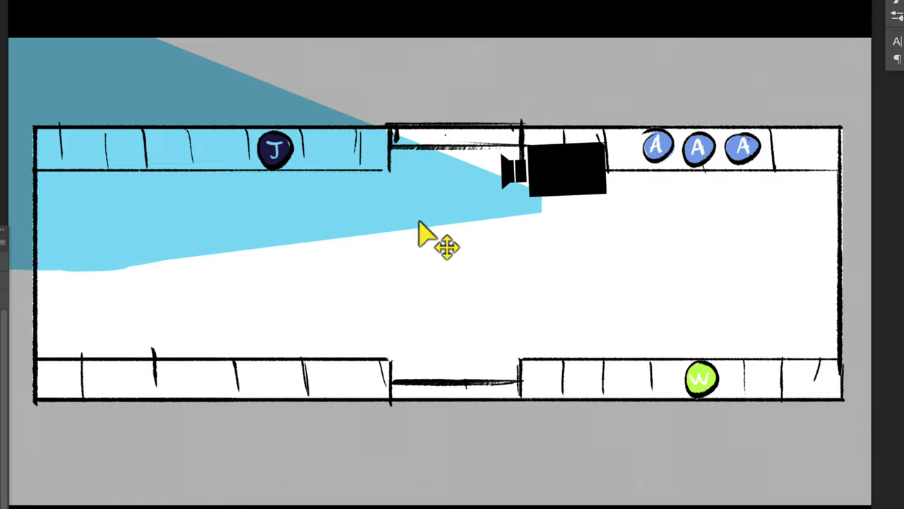
drag(423, 232, 387, 182)
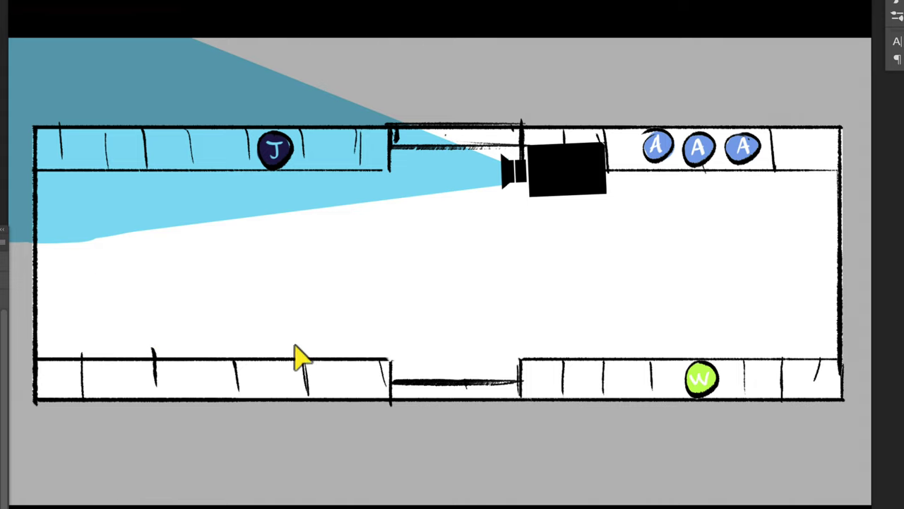
Step: Move the camera and its view cone right beside the A markers and stretch the cone to the canvas's left edge
drag(295, 358, 462, 351)
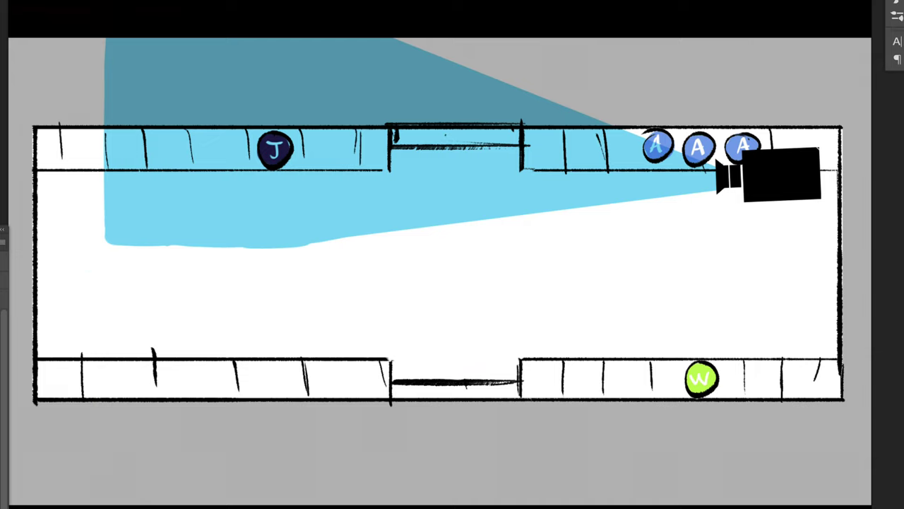
key(ctrl+t)
drag(101, 109, 0, 108)
key(Return)
Step: On a blank white panel, sketch the train car's floor and bench perspective lines with the brush, converging toward the far left
key(b)
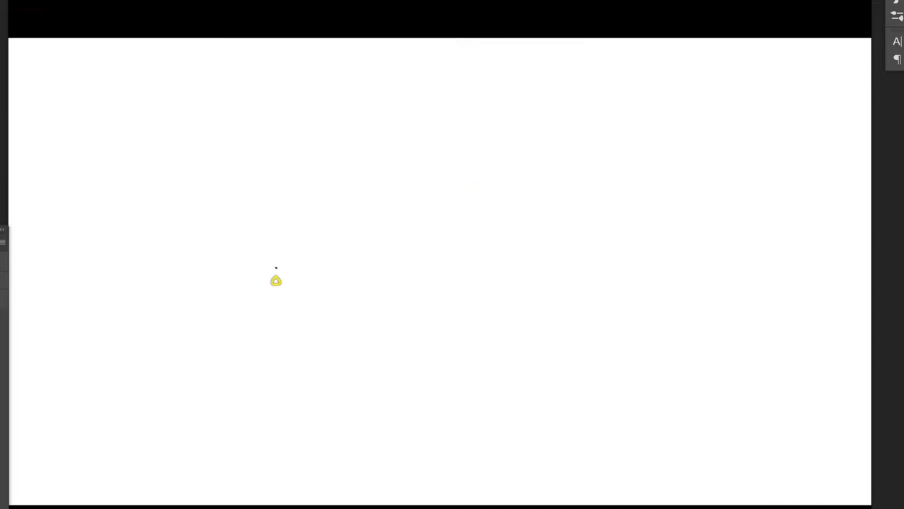
drag(256, 270, 587, 470)
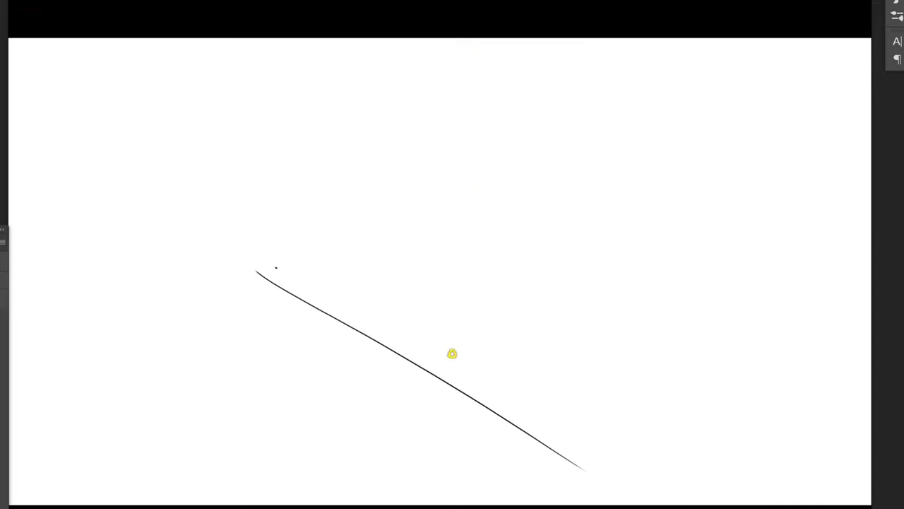
drag(281, 277, 755, 408)
drag(356, 274, 770, 286)
drag(235, 285, 286, 397)
drag(845, 475, 213, 491)
drag(755, 408, 98, 408)
drag(187, 319, 427, 366)
Step: Sketch four vertical wall lines above the bench and a slanted ceiling line receding to the far left
drag(812, 102, 813, 303)
drag(717, 61, 720, 265)
drag(571, 88, 569, 262)
drag(454, 141, 449, 253)
drag(483, 43, 297, 134)
Step: Draw the bench's vertical seat dividers, thickest at the near end, and reinforce the long line along its upper edge
drag(763, 251, 762, 407)
drag(642, 256, 638, 371)
drag(539, 256, 537, 327)
drag(457, 279, 457, 325)
drag(390, 278, 387, 322)
drag(737, 249, 258, 236)
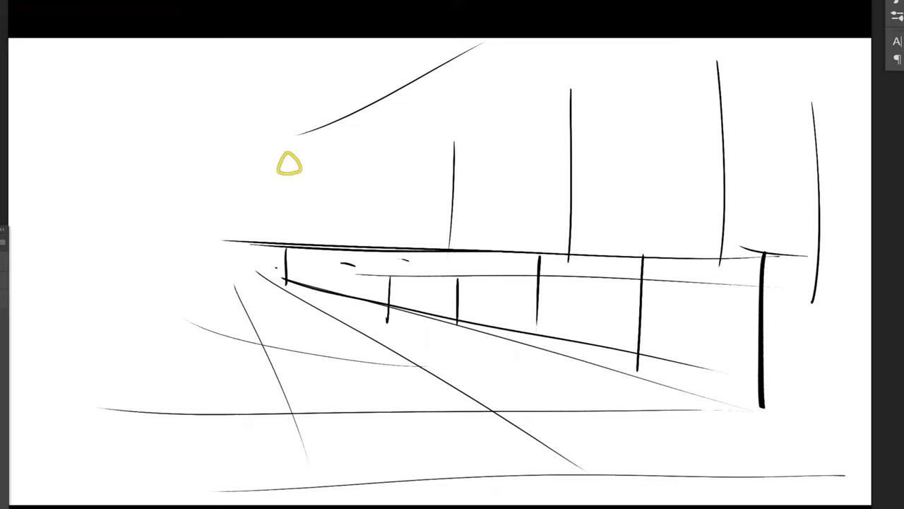
mouse_move(314, 188)
mouse_down()
mouse_move(301, 213)
mouse_move(327, 223)
mouse_move(337, 271)
mouse_up()
drag(288, 224, 290, 276)
key(ctrl+z)
key(ctrl+z)
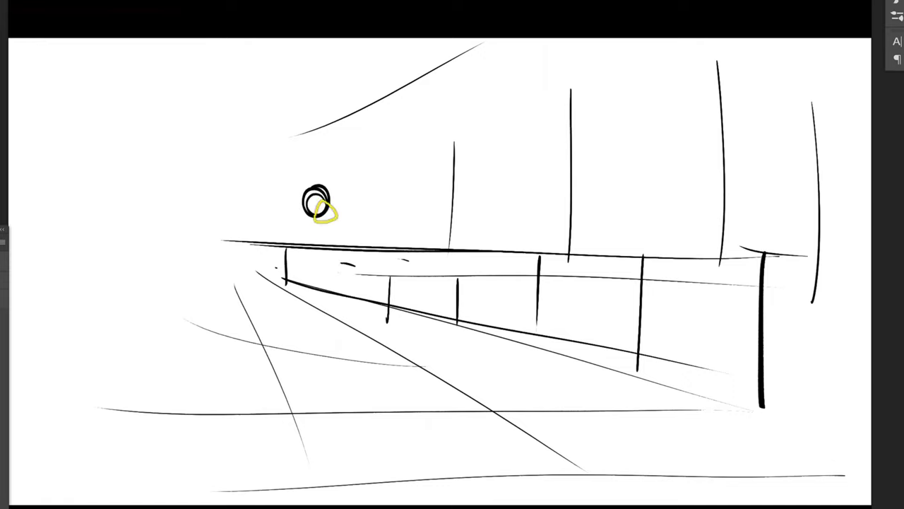
Step: Sketch the small seated figure's torso, arm and bent legs at the far end of the bench
mouse_move(307, 204)
mouse_down()
mouse_move(315, 201)
mouse_move(338, 267)
mouse_up()
drag(317, 231, 320, 261)
drag(332, 256, 322, 266)
mouse_move(342, 282)
mouse_down()
mouse_move(300, 282)
mouse_move(300, 305)
mouse_up()
drag(308, 216, 313, 270)
drag(311, 270, 283, 277)
drag(283, 277, 293, 308)
Step: Add emphasis lines around the distant figure's head, letter "HA! HA!" above it, and add a small detail stroke to the head
drag(298, 140, 300, 169)
drag(335, 138, 323, 164)
drag(364, 170, 351, 181)
drag(219, 125, 215, 153)
drag(216, 139, 253, 141)
drag(237, 136, 262, 133)
click(267, 139)
drag(279, 103, 286, 133)
drag(281, 117, 296, 110)
mouse_move(289, 93)
mouse_down()
mouse_move(297, 125)
mouse_move(316, 118)
mouse_up()
drag(303, 112, 314, 108)
drag(316, 77, 324, 105)
click(333, 117)
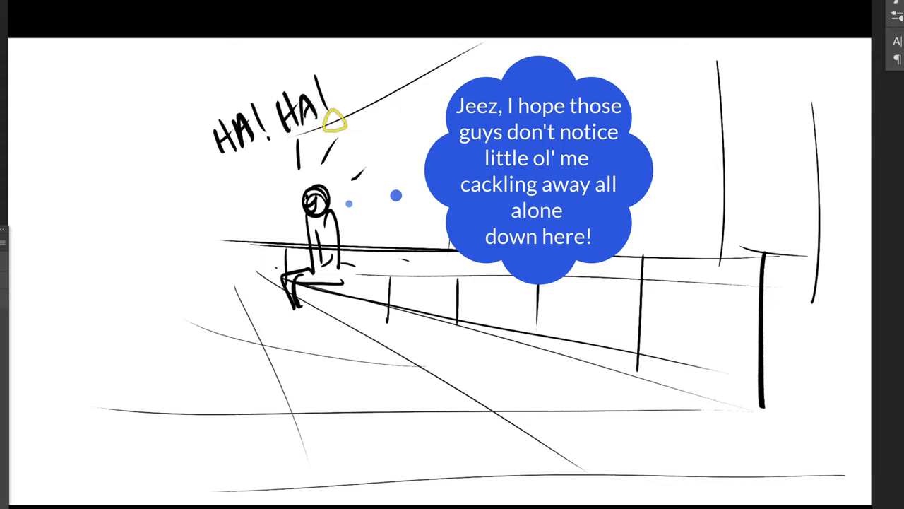
drag(329, 193, 330, 203)
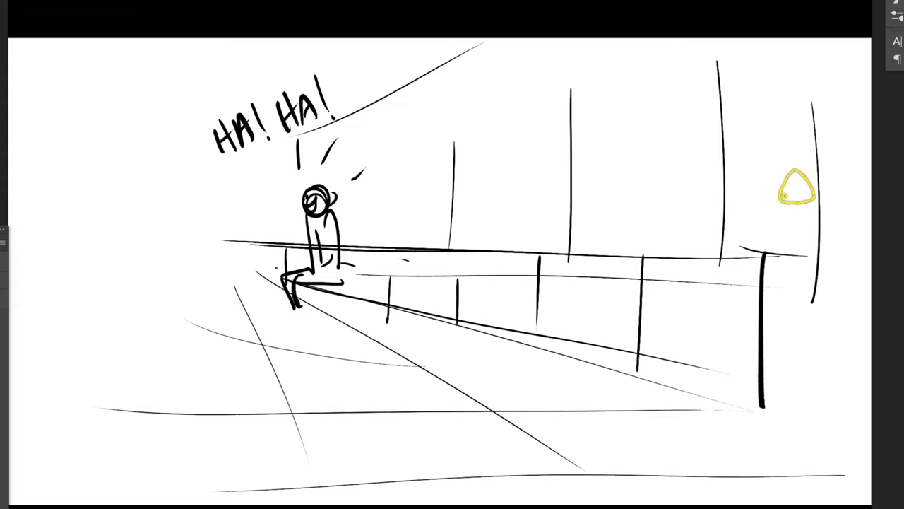
Step: Sketch a large seated foreground figure at the near end of the bench, with round head, hair, shoulders, arm and leg
drag(760, 238, 704, 175)
drag(753, 123, 797, 269)
drag(763, 294, 870, 295)
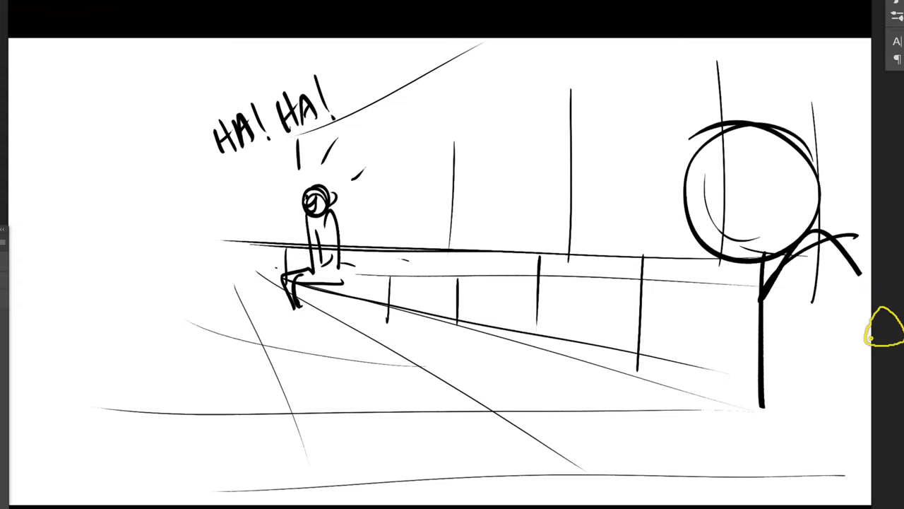
drag(809, 217, 762, 247)
mouse_move(781, 173)
mouse_down()
mouse_move(727, 212)
mouse_move(742, 278)
mouse_move(817, 430)
mouse_move(696, 452)
mouse_up()
drag(739, 289, 740, 385)
drag(744, 376, 674, 442)
mouse_move(764, 447)
mouse_down()
mouse_move(709, 475)
mouse_move(728, 504)
mouse_up()
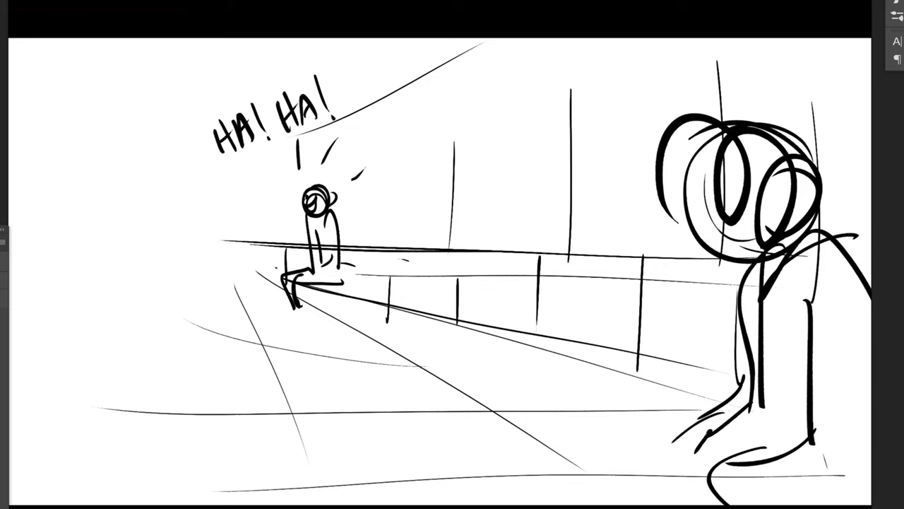
Step: Look over all open windows and return to the document with the train car sketch
mouse_move(1, 235)
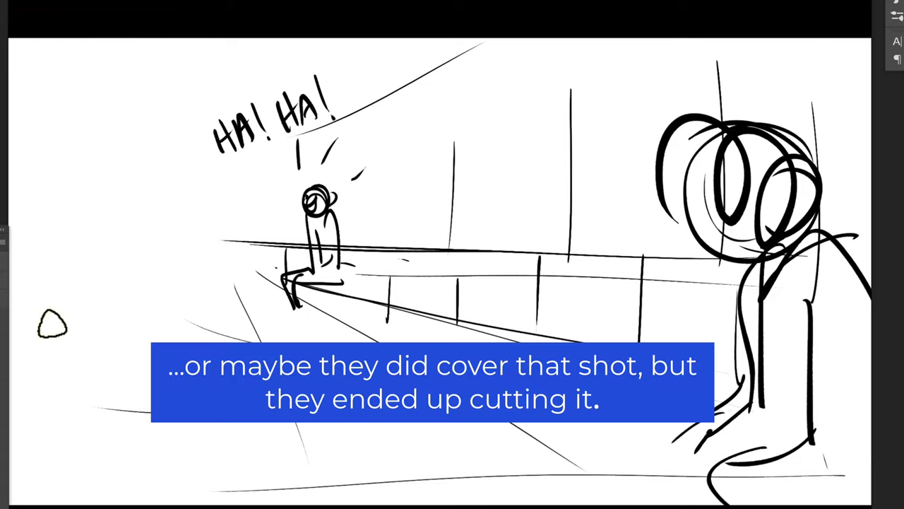
key(ctrl+Up)
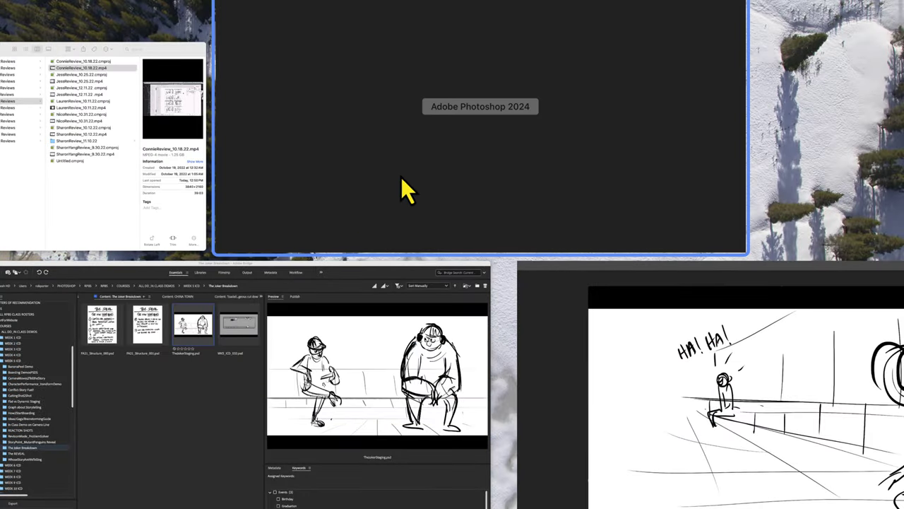
click(381, 168)
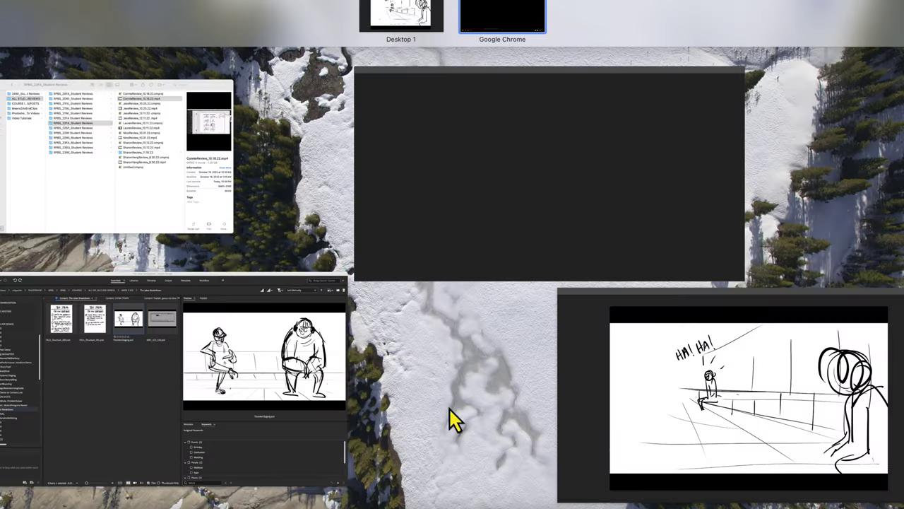
click(565, 385)
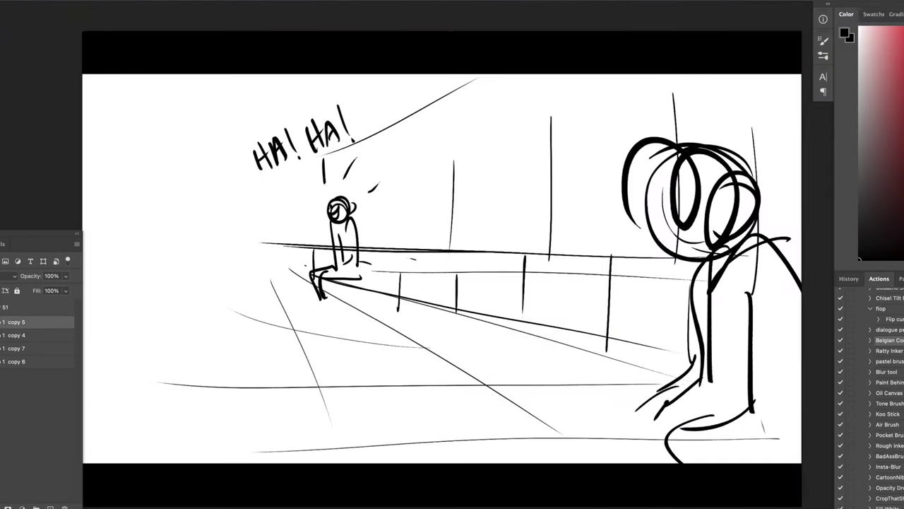
Step: Hide the train car sketch to bring back the overhead diagram and select the cam layer
click(15, 322)
click(15, 335)
click(5, 399)
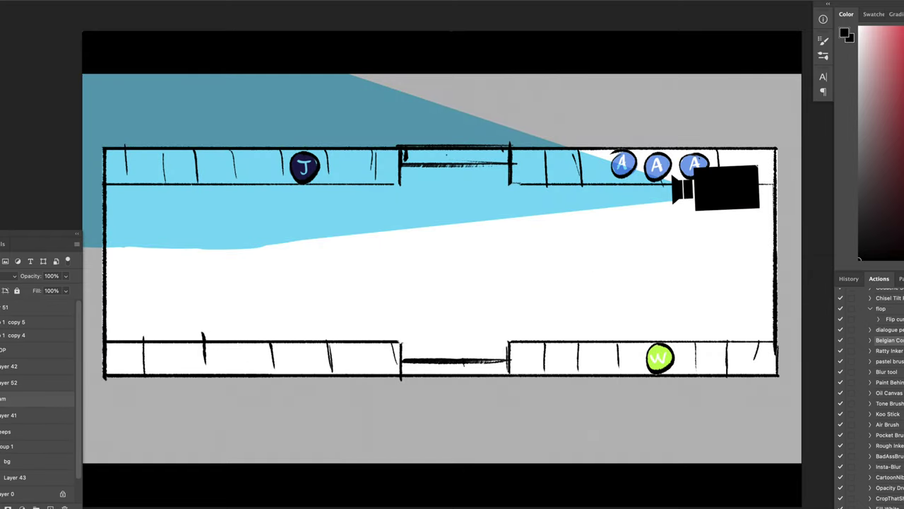
Step: Hide the blue view cone and move the camera to the left of the J marker, flipped to face right
click(1, 382)
drag(652, 216, 233, 228)
key(super+t)
key(Return)
super+click(233, 230)
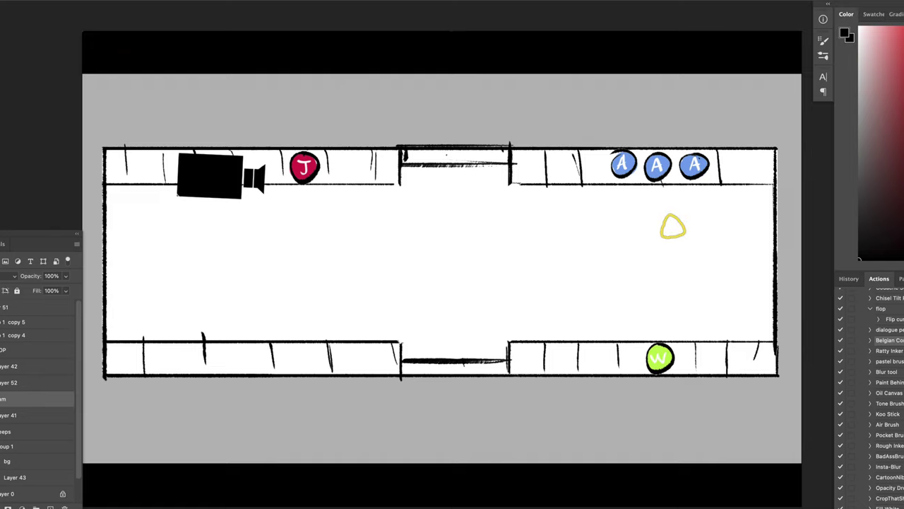
Step: Switch to the Joker train scene clip and rewind it from 1:21 to replay the laughing close-up
key(f)
key(f)
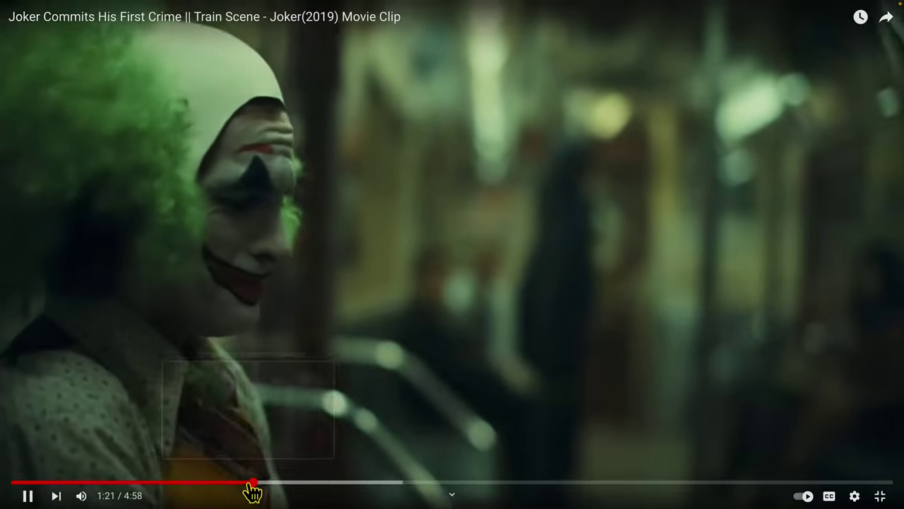
drag(251, 483, 230, 482)
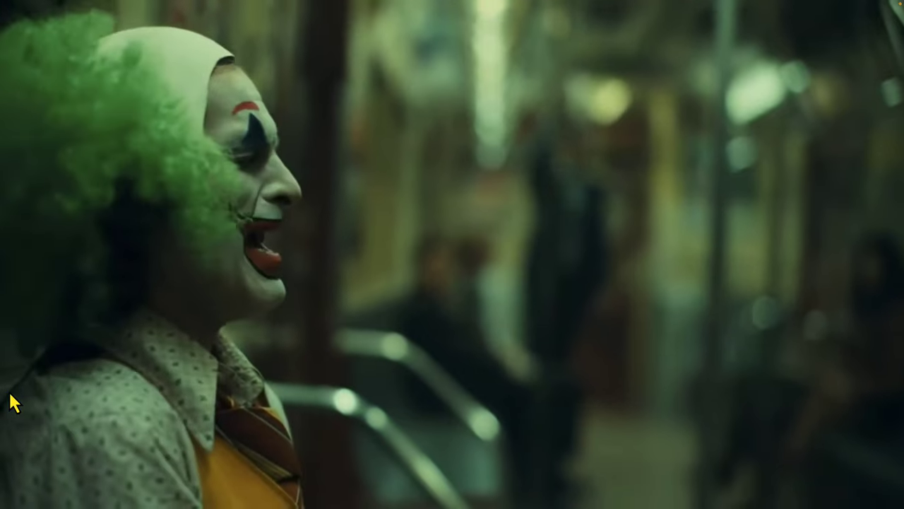
Step: Play the clip from 1:21 to 1:23, rewind slightly and replay the cut from the wide shot to the opposite close-up
mouse_move(27, 495)
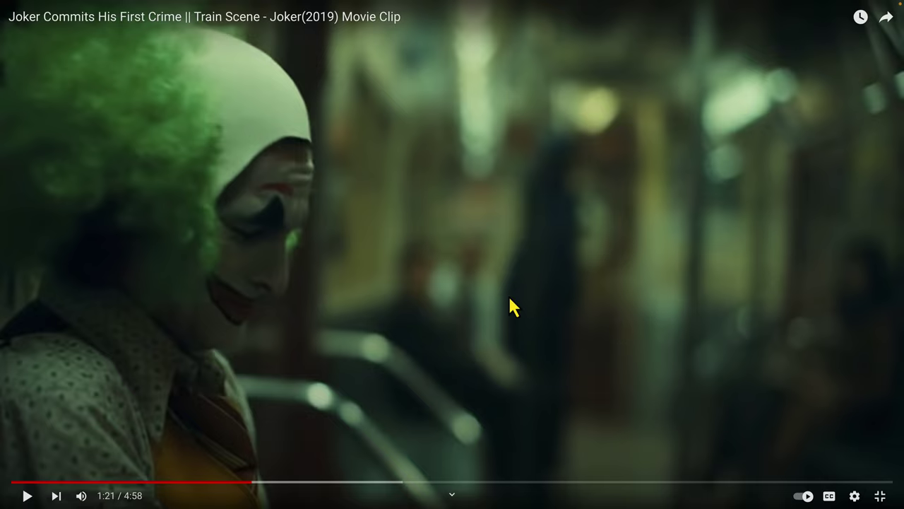
click(20, 494)
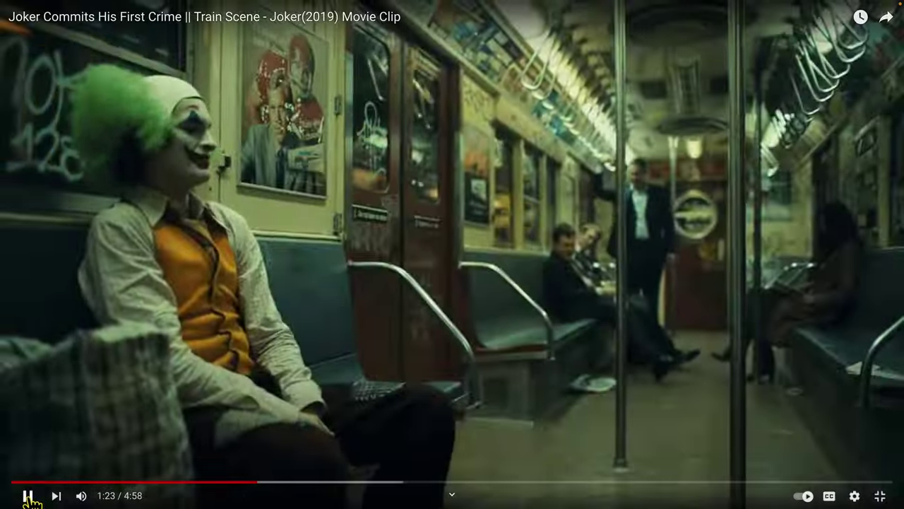
click(18, 493)
drag(259, 483, 253, 484)
click(28, 496)
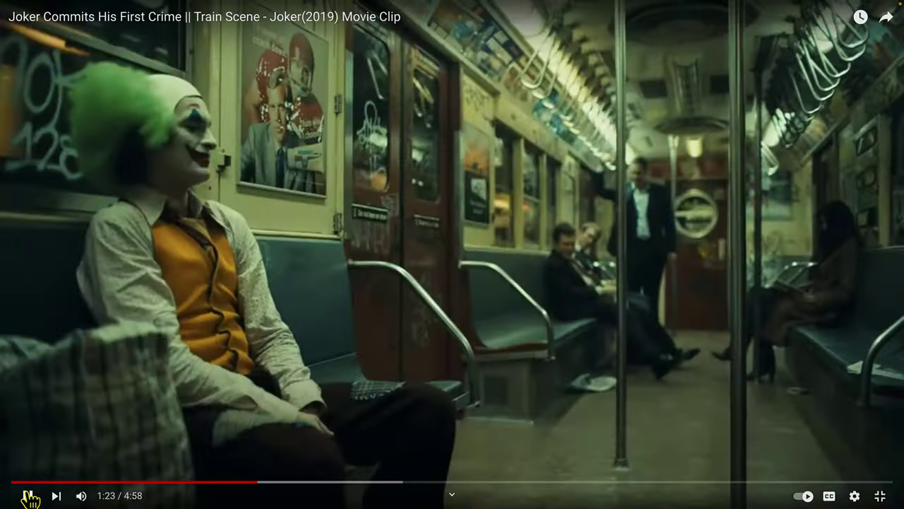
click(28, 496)
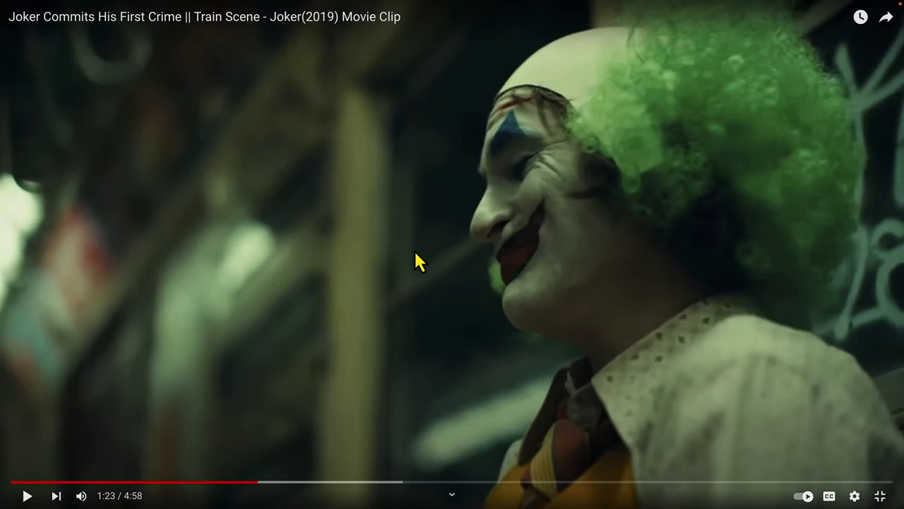
Step: Play the clip onward in short stretches, pausing to study the shots of the men and woman at the car's far end
click(28, 496)
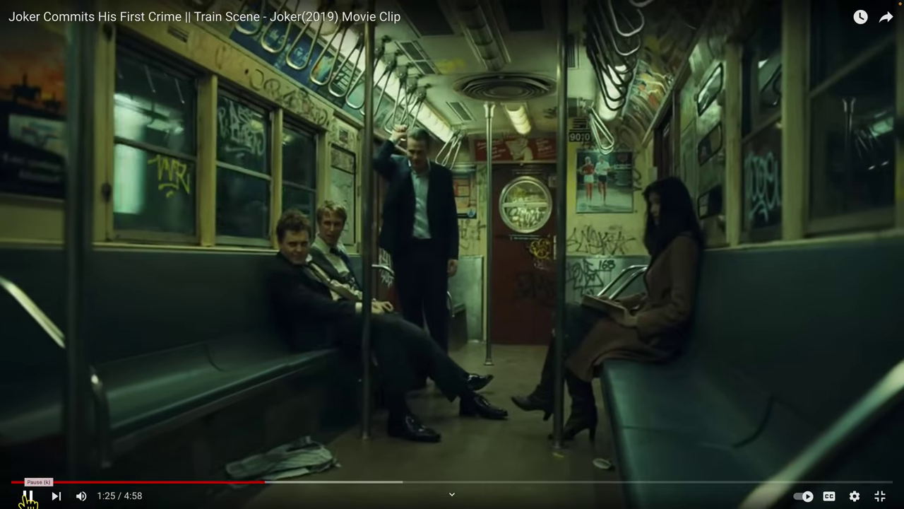
click(28, 496)
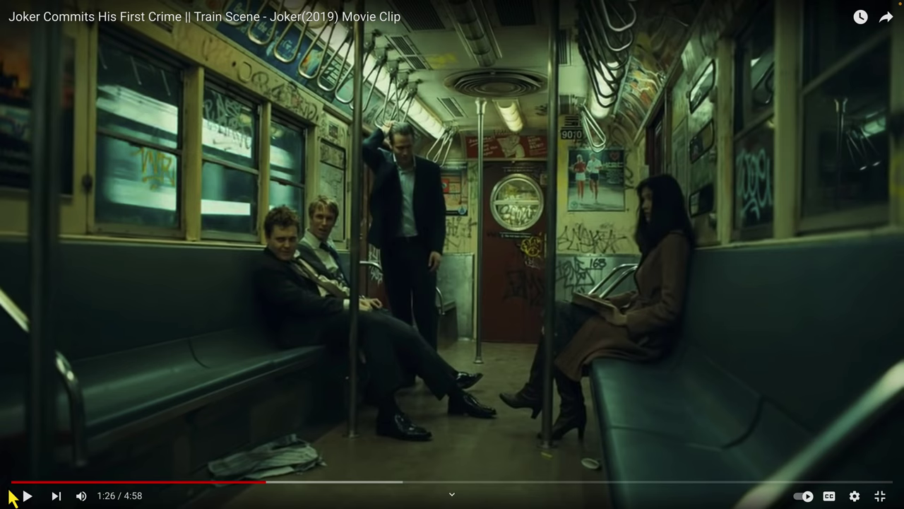
click(26, 496)
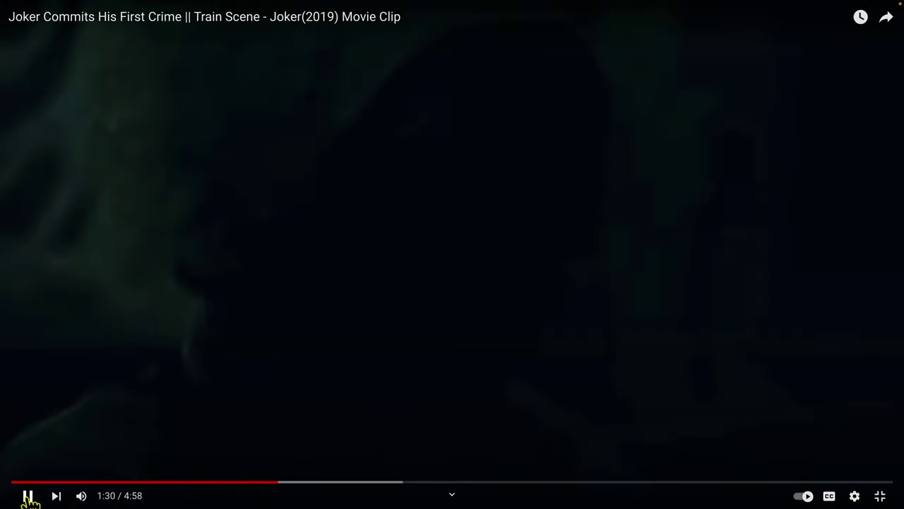
click(30, 497)
click(29, 495)
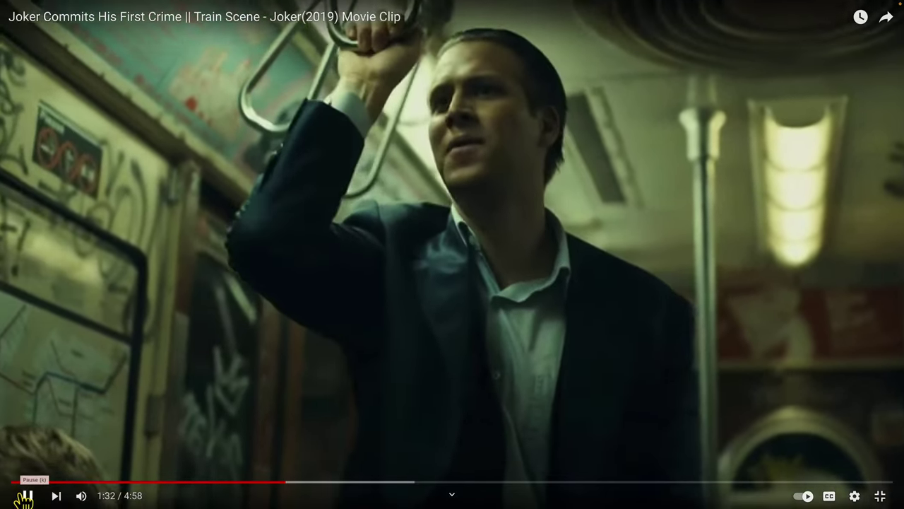
click(26, 497)
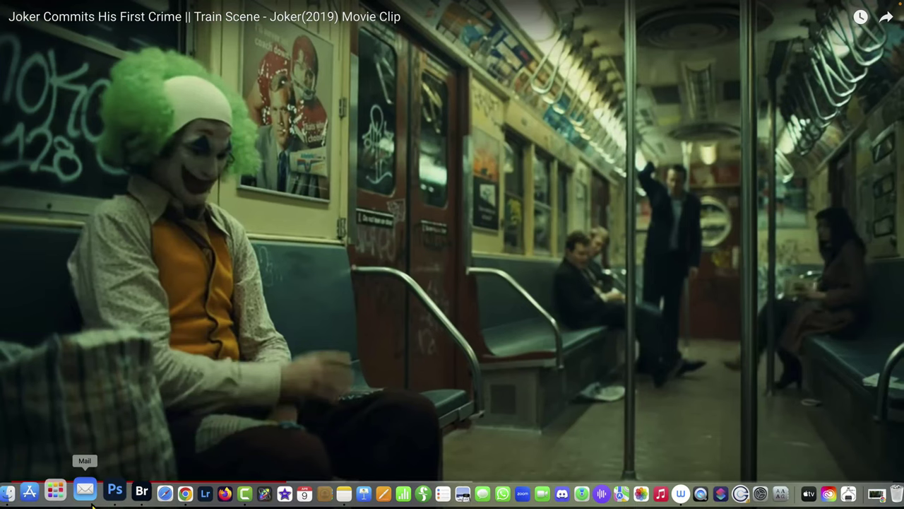
Step: Switch back to Photoshop and show TheJokerStaging.psd in full-screen mode
click(134, 489)
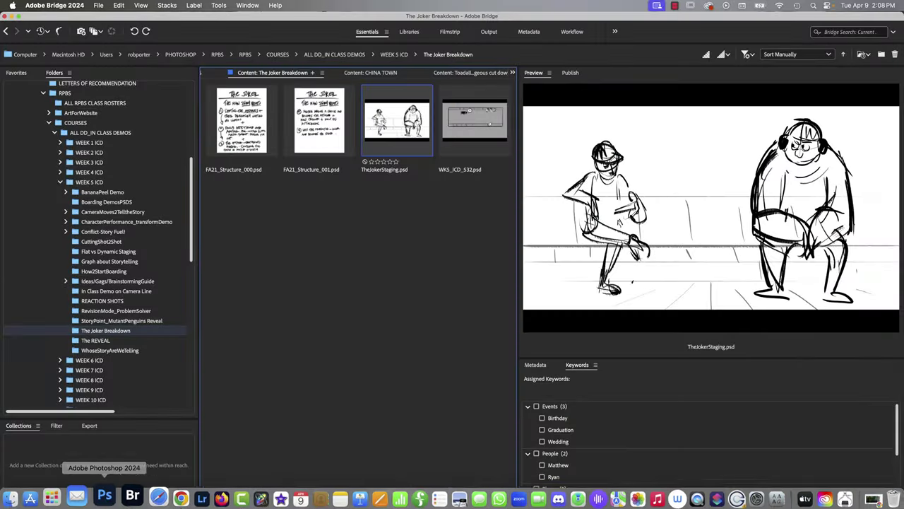
click(106, 489)
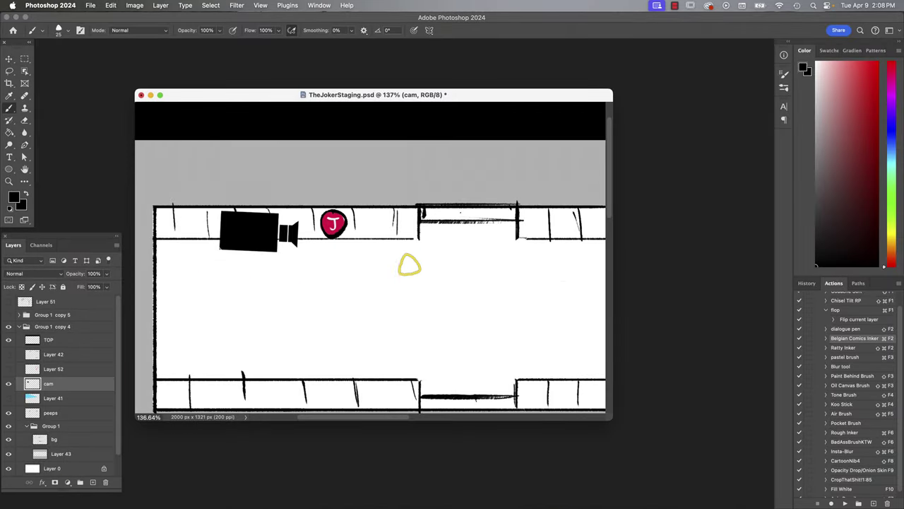
key(f)
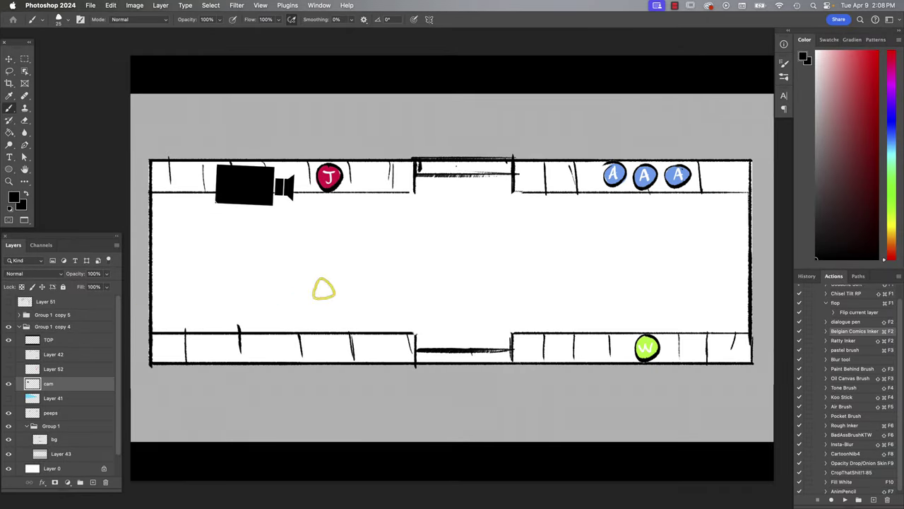
Step: Move the camera symbol to just below the three blue A markers and rotate it slightly counterclockwise so its lens tilts up toward them
mouse_move(332, 287)
mouse_down()
mouse_move(383, 313)
mouse_move(646, 311)
mouse_up()
key(super+t)
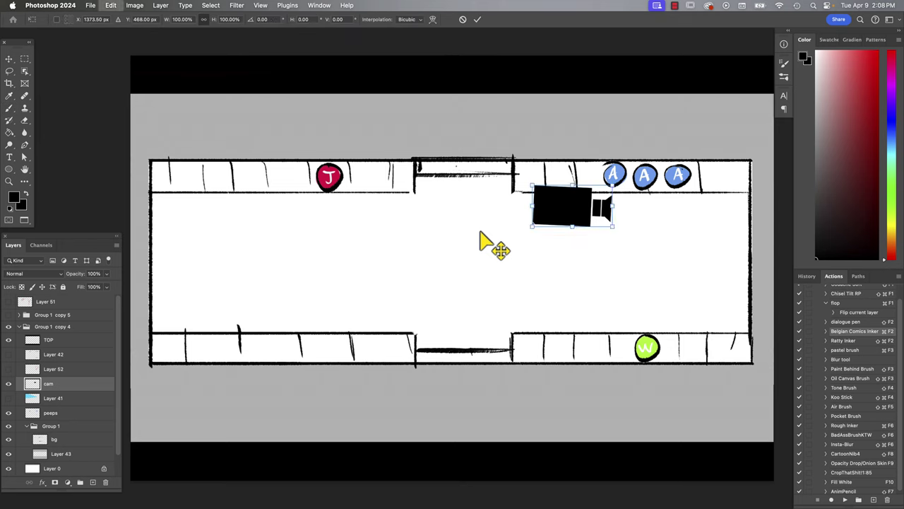
drag(480, 232, 487, 279)
key(Return)
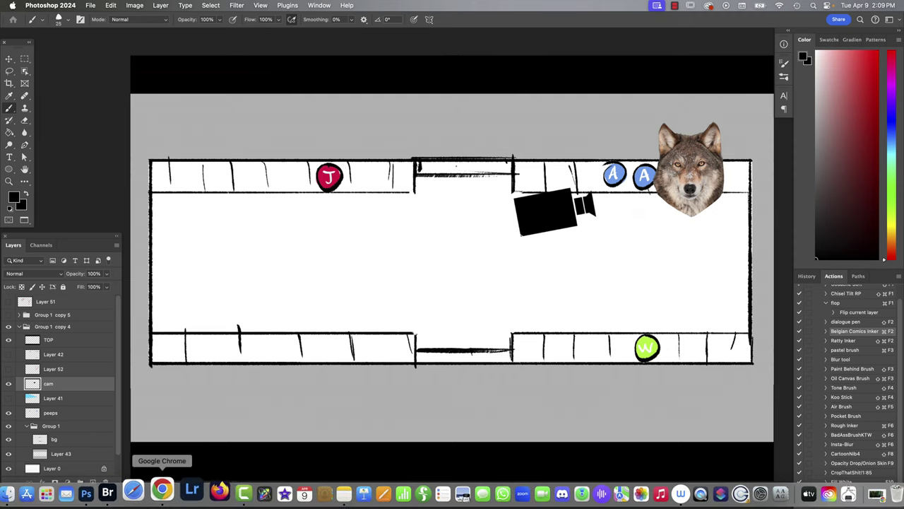
Step: Switch to the Joker train scene clip in Chrome, rewind to 1:32 and replay the cut from the standing man to the wide shot
click(162, 489)
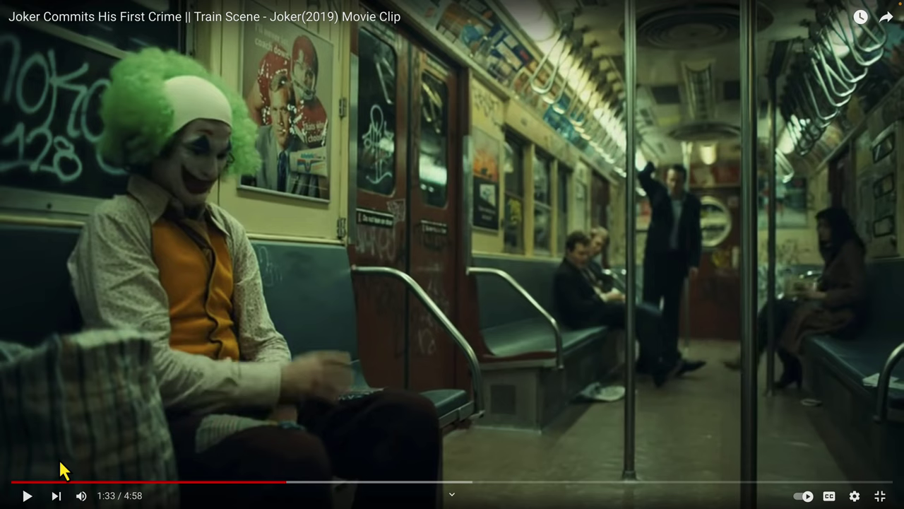
click(26, 495)
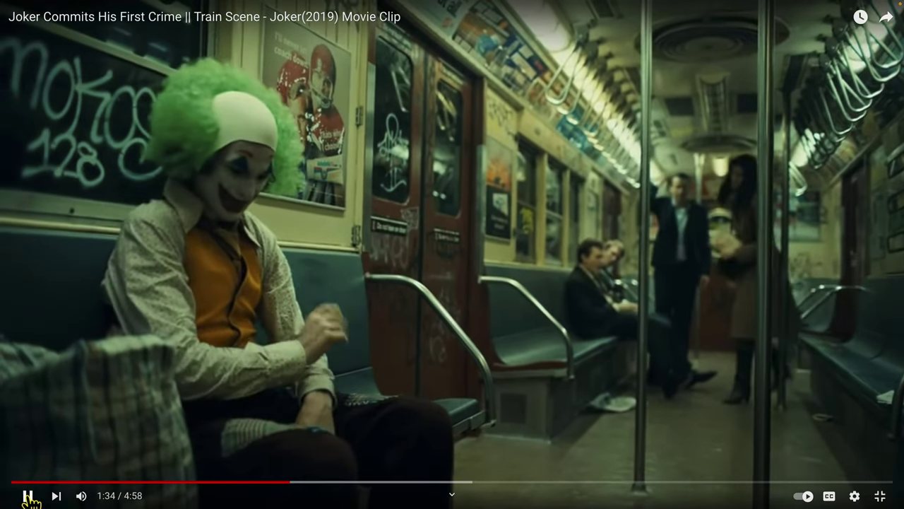
mouse_move(290, 482)
mouse_down()
mouse_move(409, 481)
mouse_move(283, 486)
mouse_up()
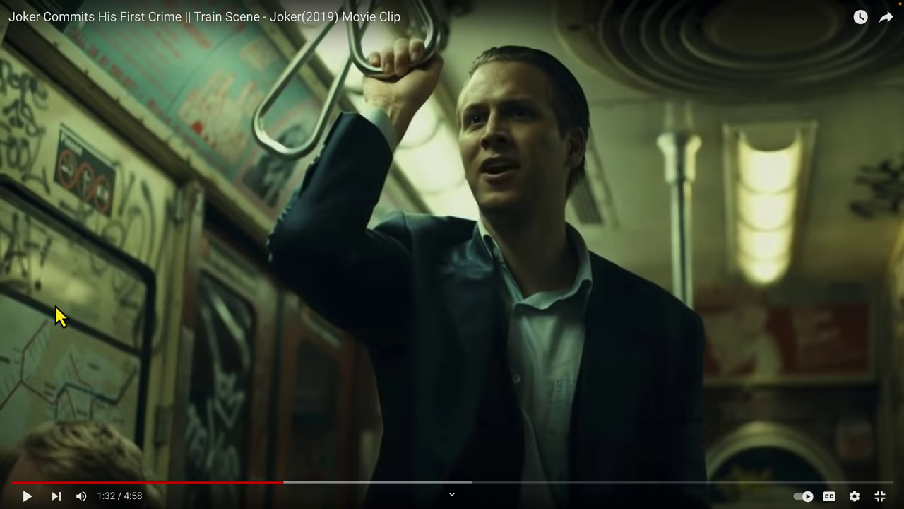
click(27, 496)
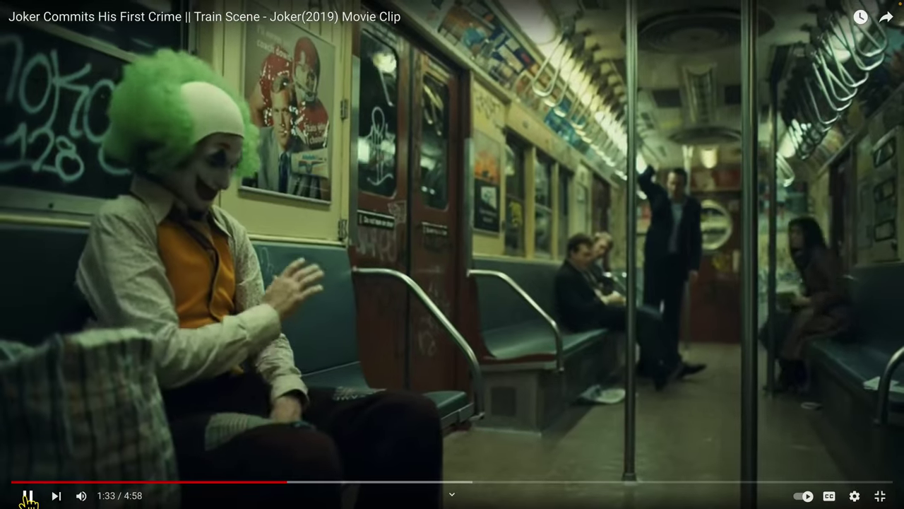
click(27, 496)
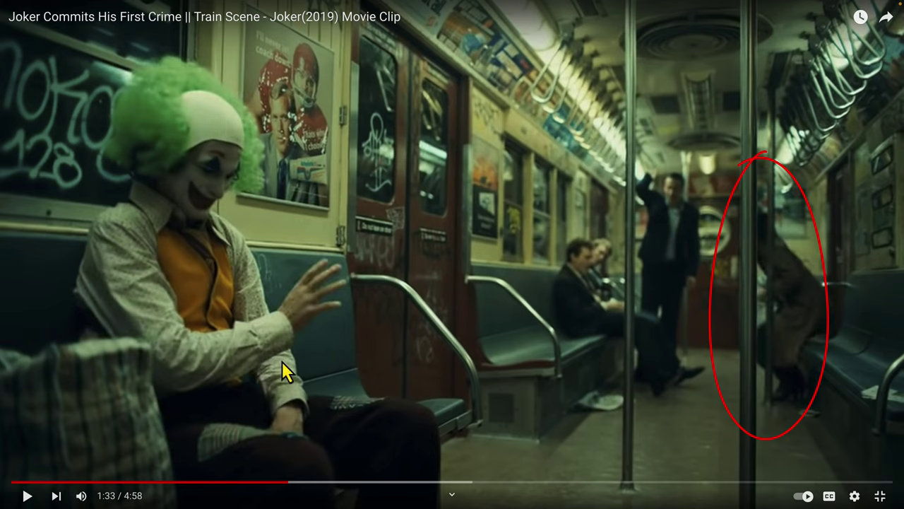
Step: Play the clip on to the Joker close-up at 1:36, rewind to 1:34 and replay the cut from the wide shot
click(28, 496)
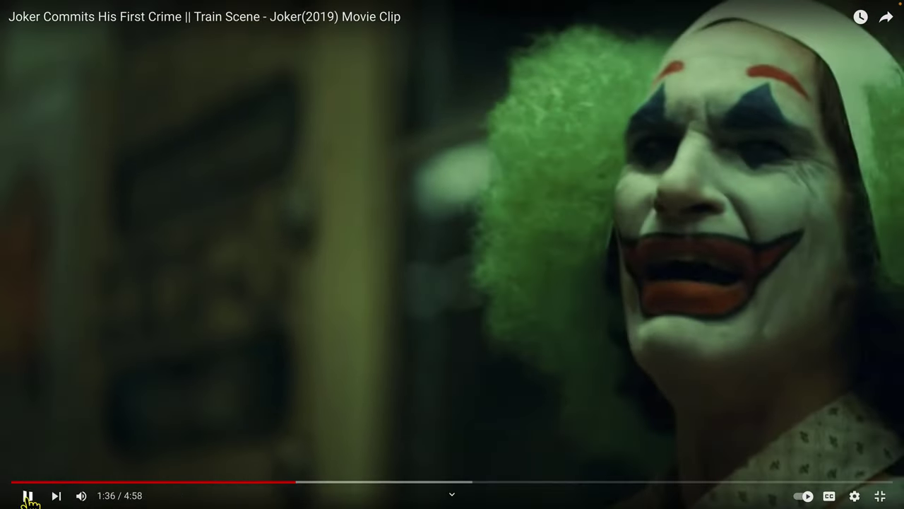
click(29, 496)
drag(296, 482, 290, 483)
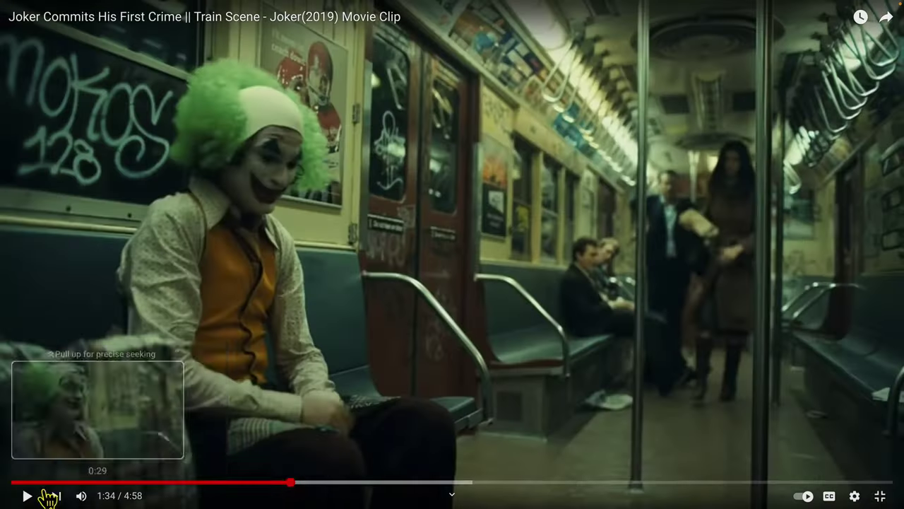
click(29, 495)
click(28, 495)
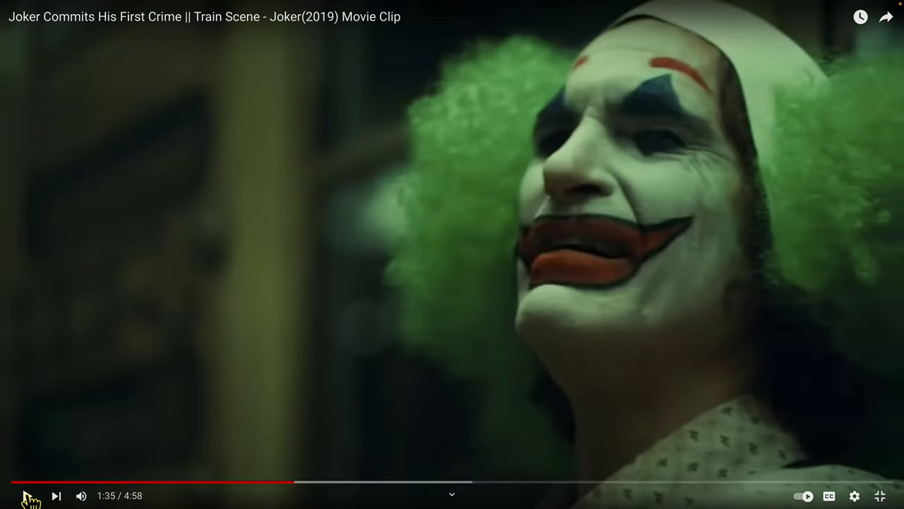
Step: Play the clip from 1:35 to 1:39 in short stretches, pausing to study the Joker close-ups around the over-the-shoulder shot of the men
click(29, 498)
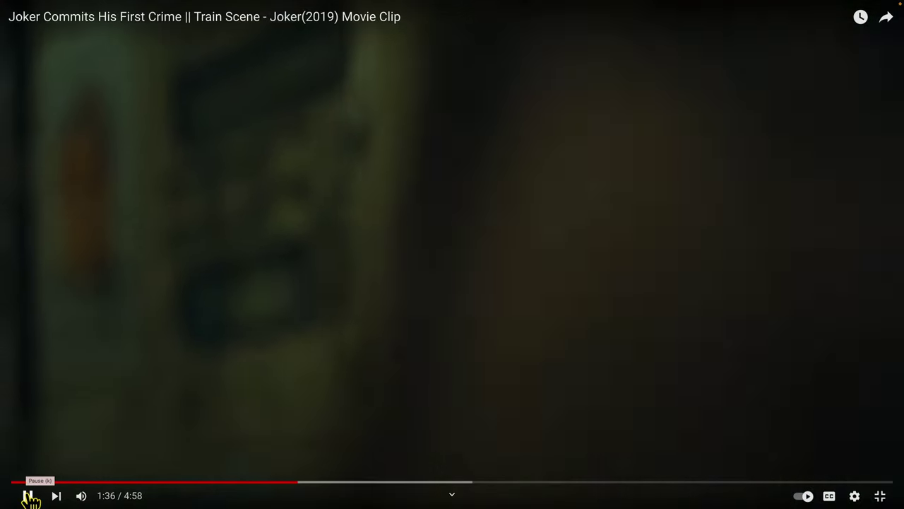
click(29, 498)
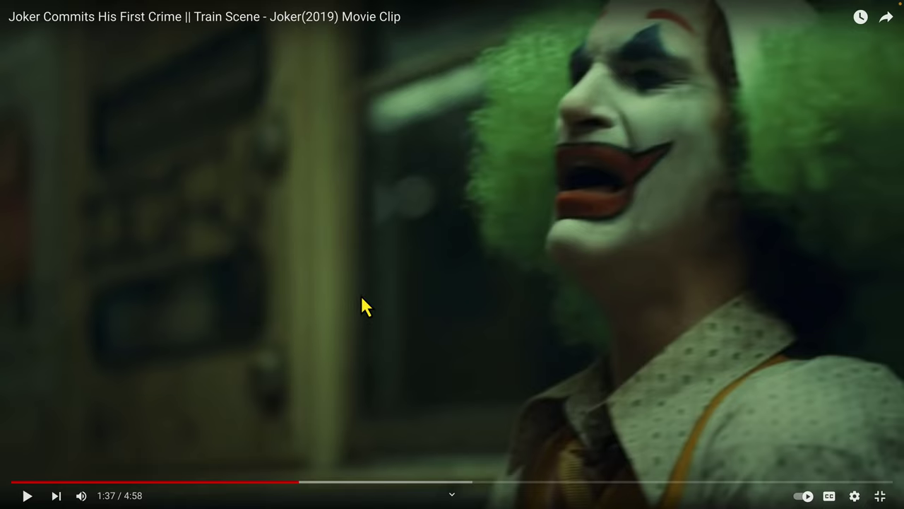
click(27, 496)
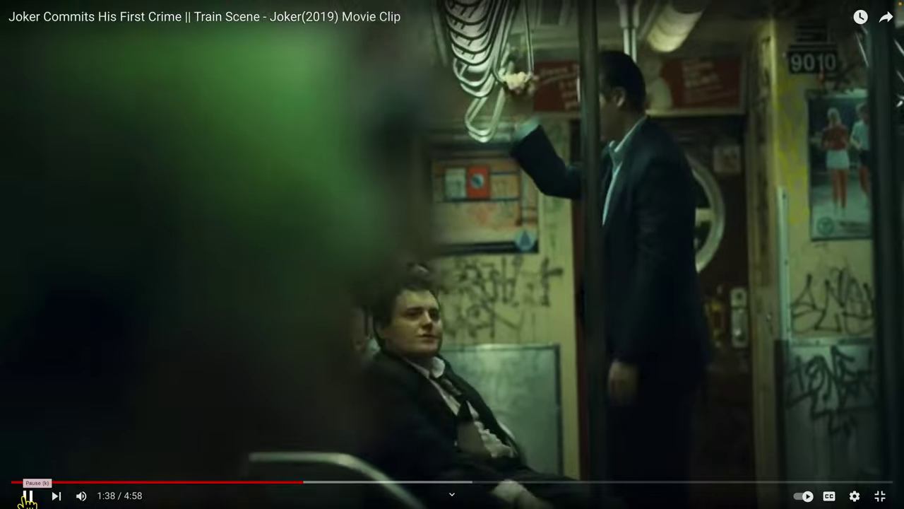
click(27, 496)
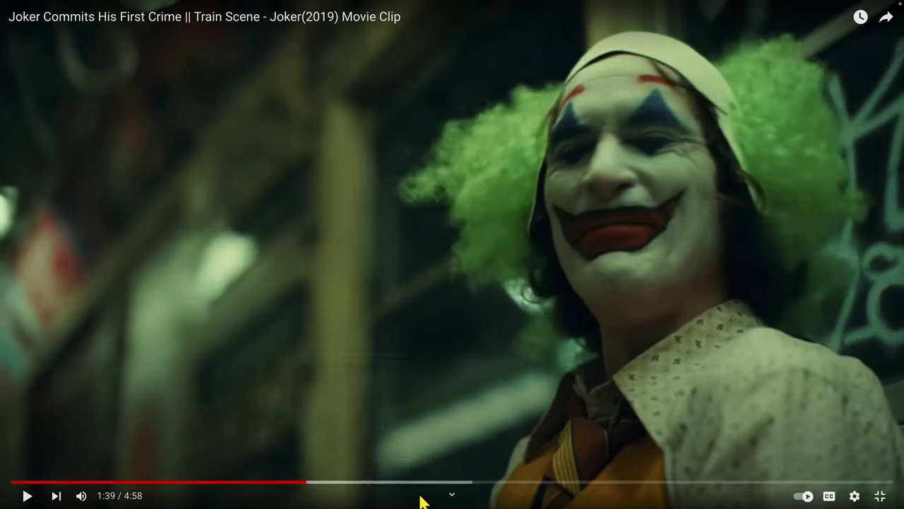